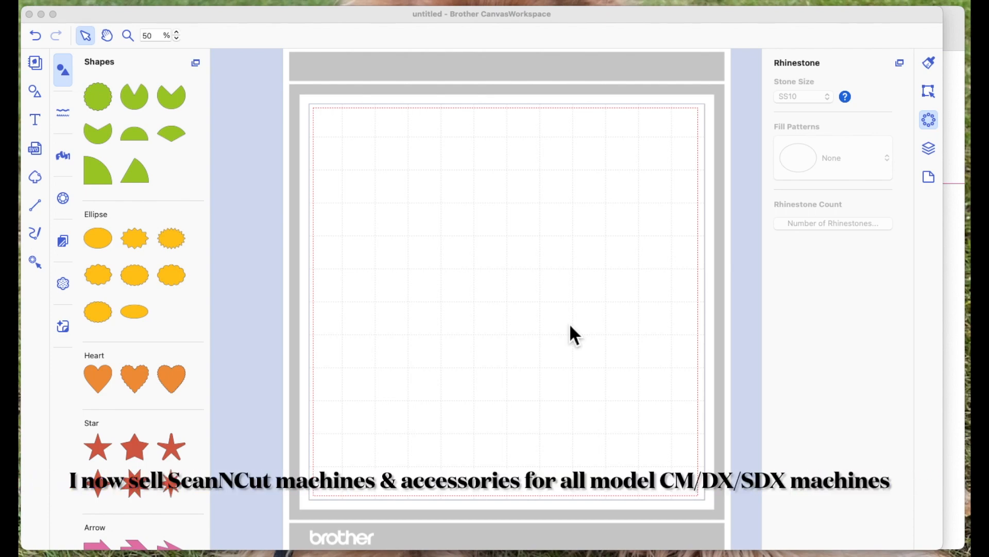
# Browse the built-in rhinestone designs, from the letters and numbers to the butterflies, crowns, flowers and hearts
pyautogui.scroll(3, 570, 326)
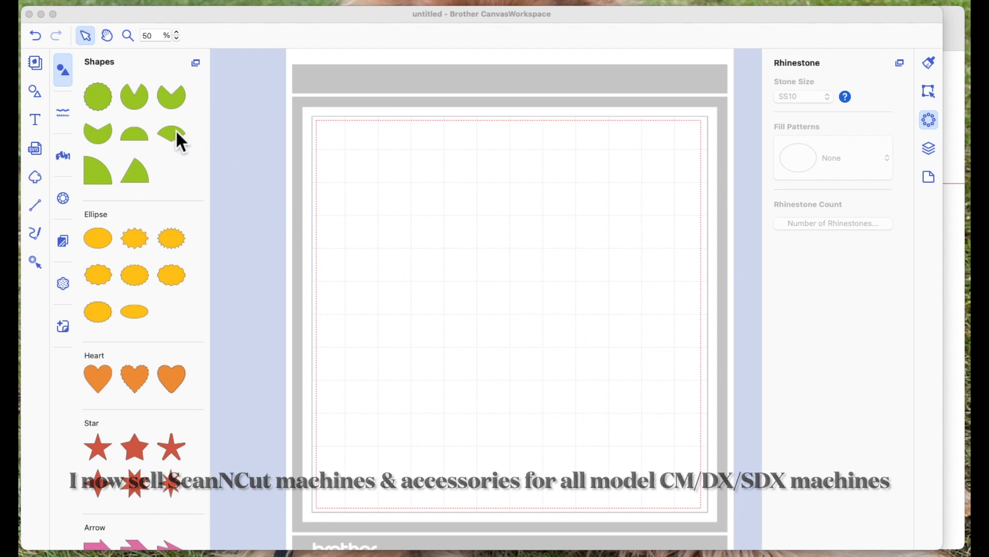
pyautogui.click(63, 198)
pyautogui.click(64, 200)
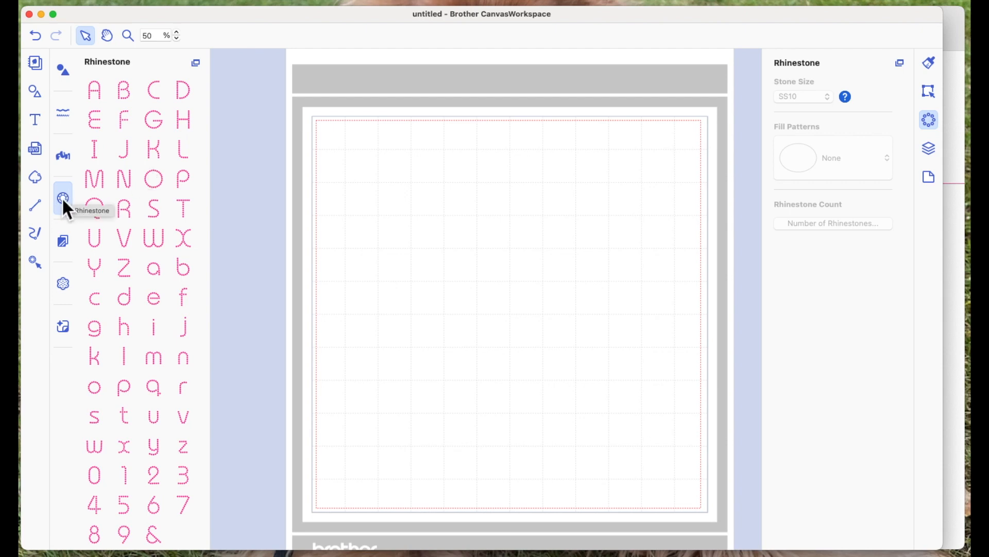
pyautogui.scroll(-10, 163, 172)
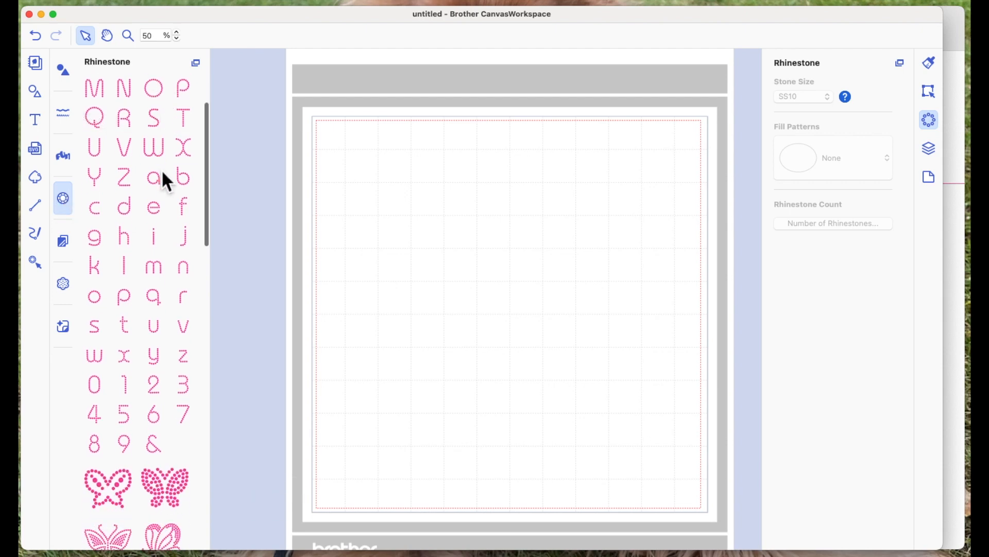
pyautogui.scroll(-10, 162, 172)
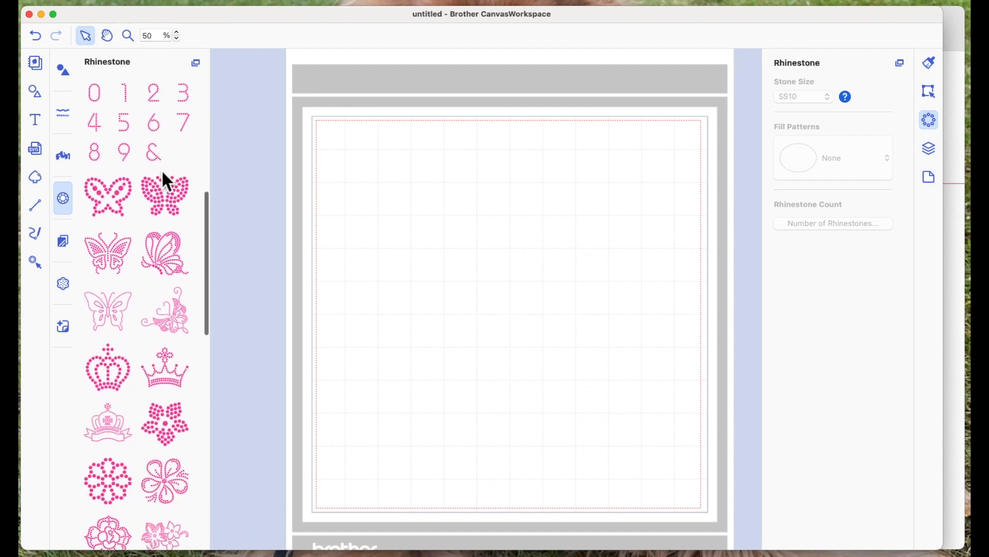
pyautogui.scroll(-10, 165, 180)
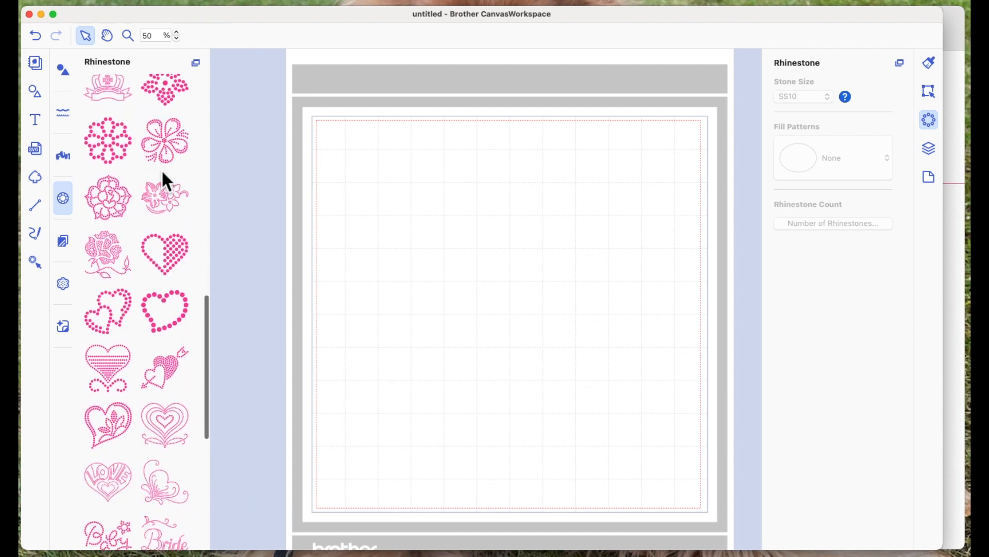
pyautogui.scroll(20, 166, 180)
pyautogui.scroll(2, 166, 180)
pyautogui.scroll(-15, 165, 181)
pyautogui.scroll(-5, 165, 181)
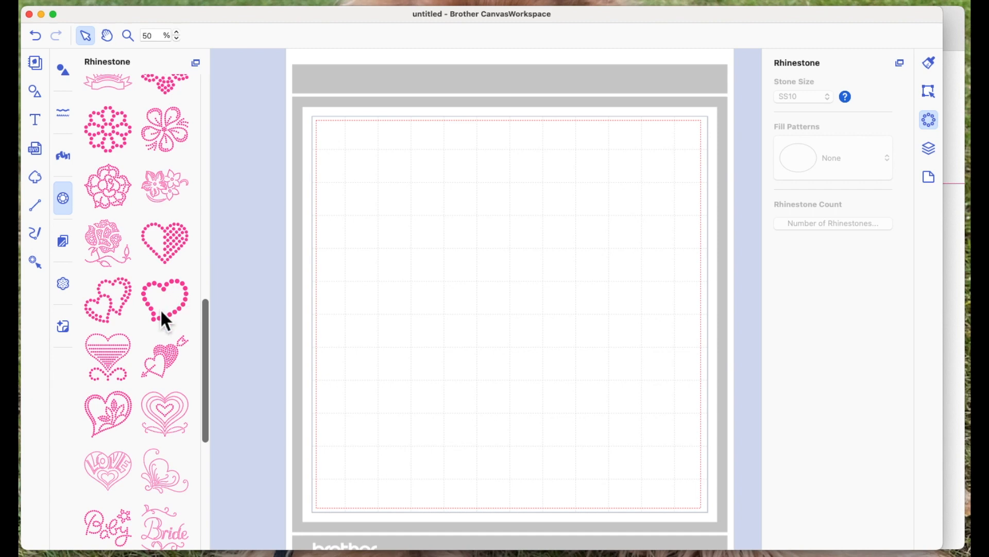
pyautogui.scroll(18, 165, 300)
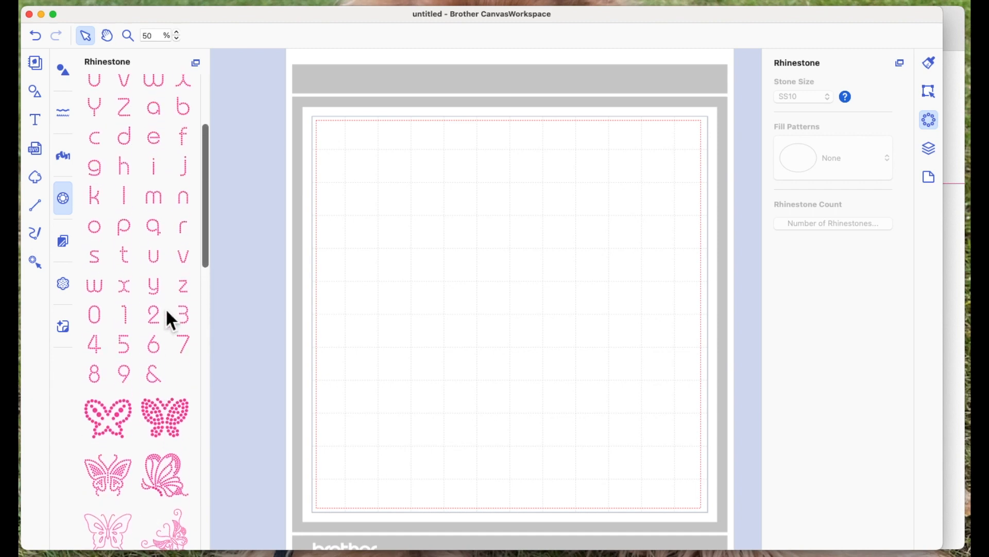
# Add the plain heart, the first of the basic heart shapes, to the mat
pyautogui.click(64, 71)
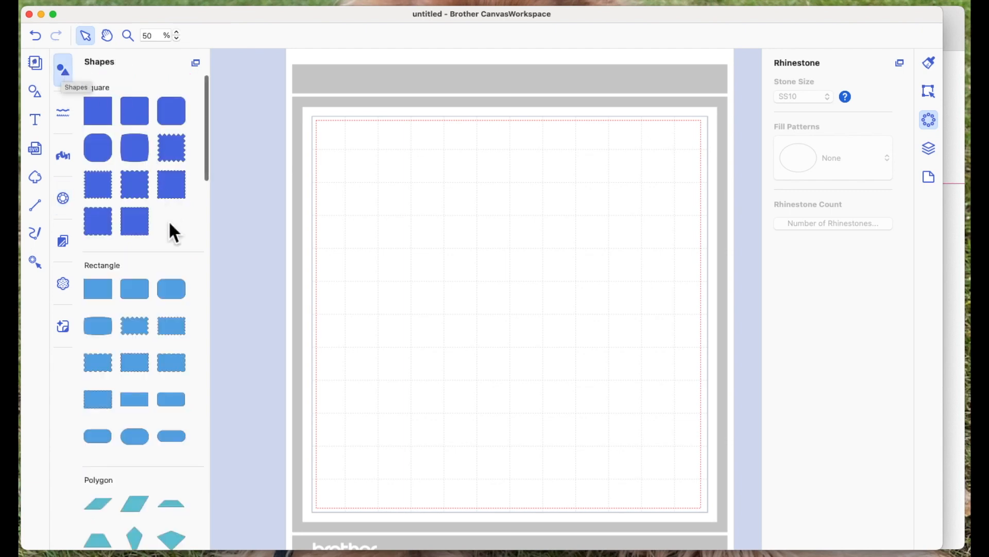
pyautogui.scroll(-10, 159, 216)
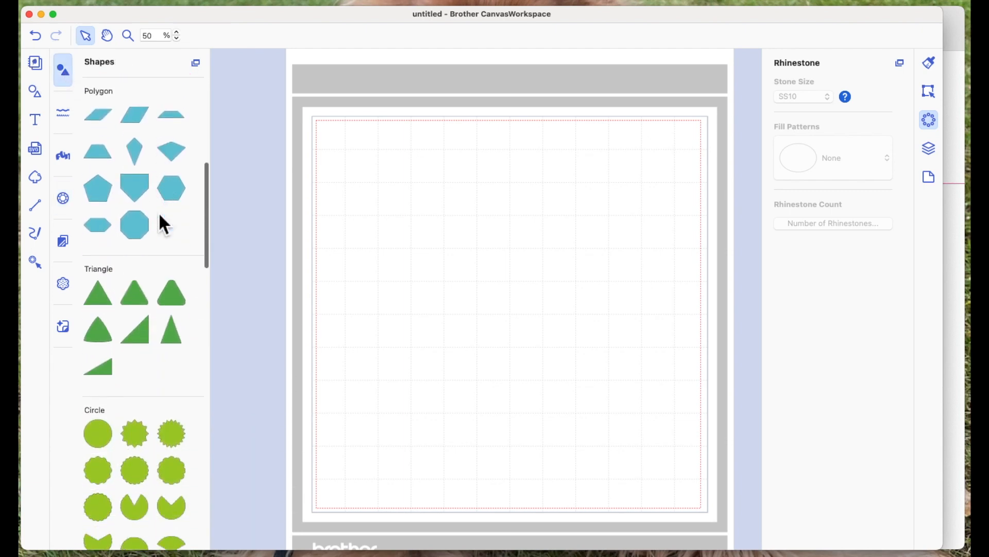
pyautogui.scroll(-5, 160, 216)
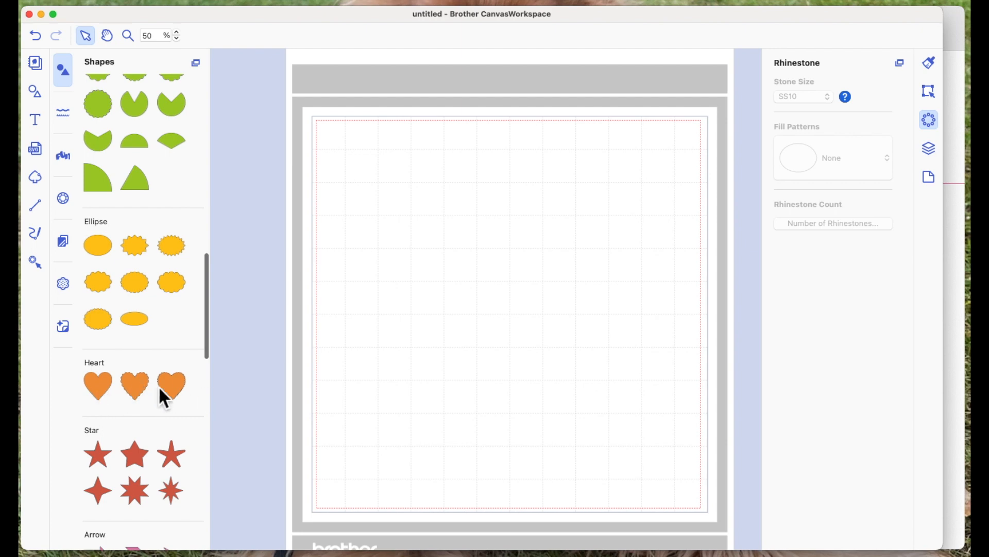
pyautogui.click(101, 380)
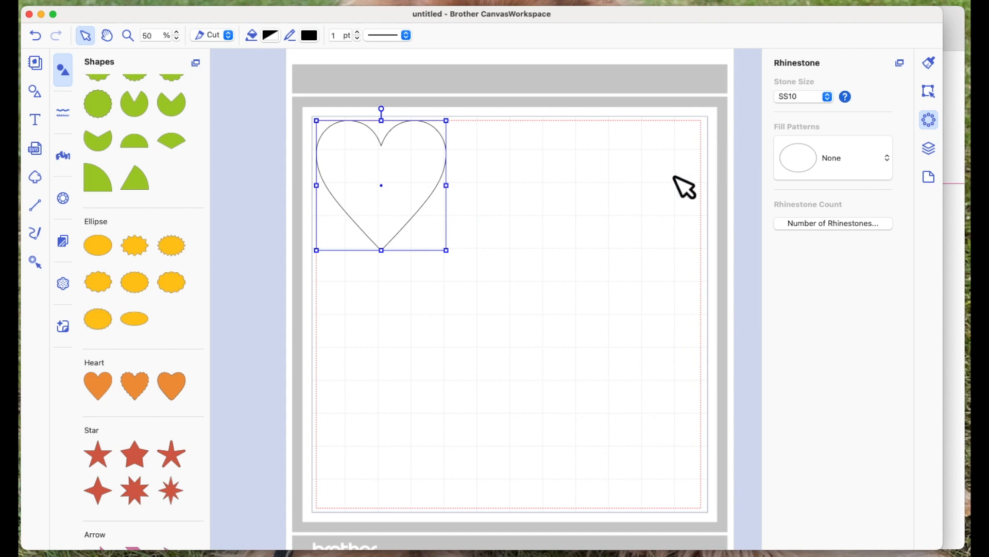
# Shrink the heart proportionally to about 1.75" wide and place it at about X 1.92", Y 1.06"
pyautogui.click(933, 92)
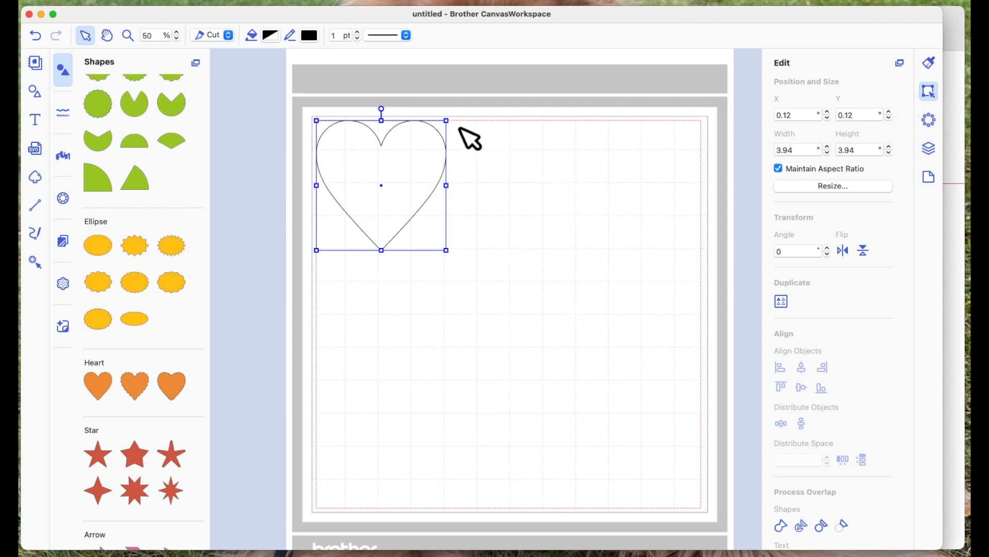
pyautogui.moveTo(453, 132); pyautogui.dragTo(418, 168)
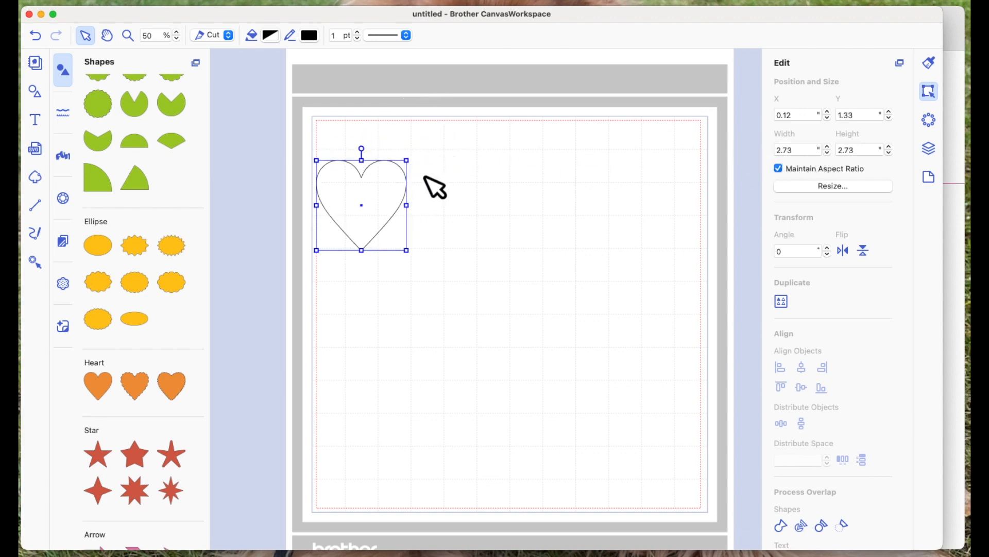
pyautogui.moveTo(407, 161); pyautogui.dragTo(441, 176)
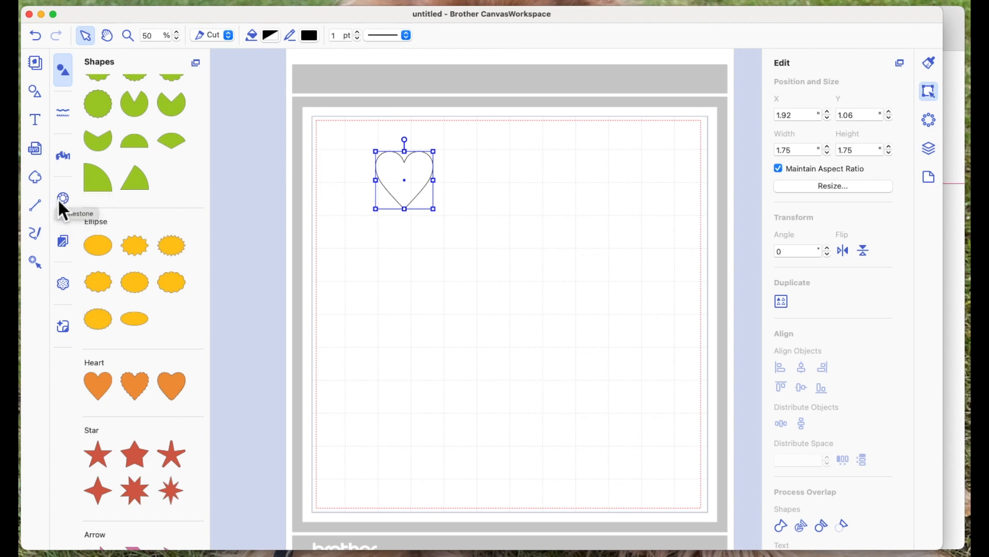
# Convert the heart to rhinestones using stone size SS10 and the Outline fill pattern
pyautogui.click(932, 120)
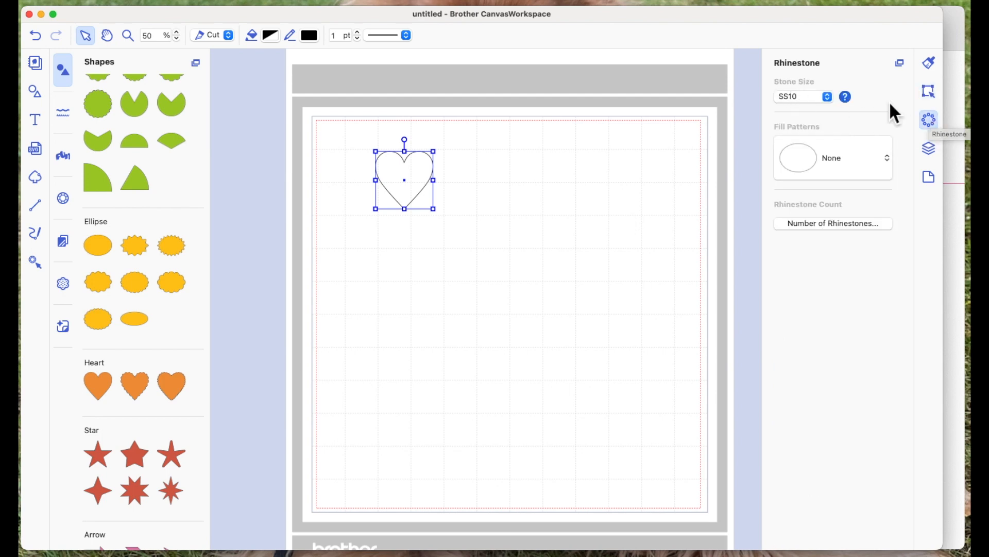
pyautogui.click(830, 99)
pyautogui.click(801, 101)
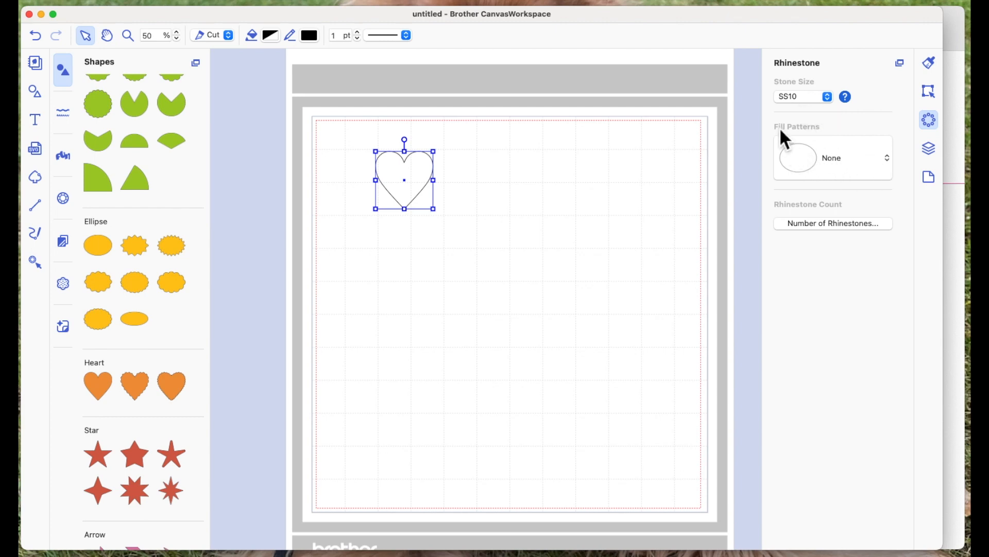
pyautogui.click(889, 163)
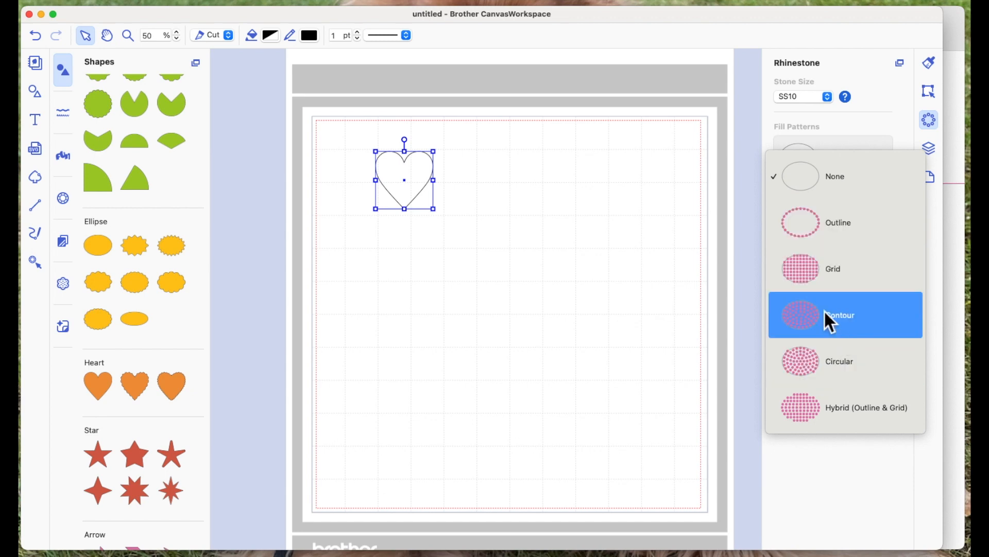
pyautogui.click(836, 230)
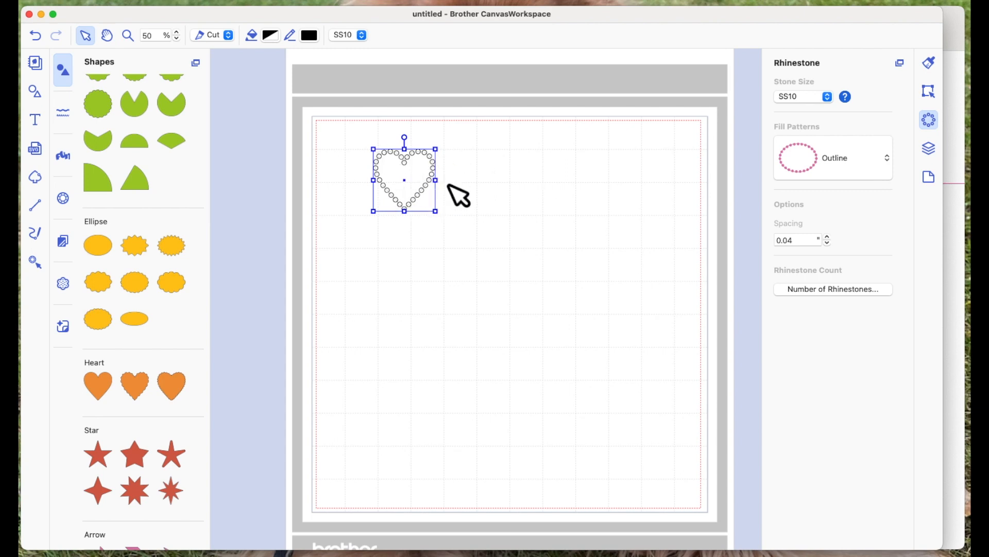
# Set both the fill and line colour of the rhinestone heart to Strawberry, and close the colour picker
pyautogui.click(273, 36)
pyautogui.click(826, 213)
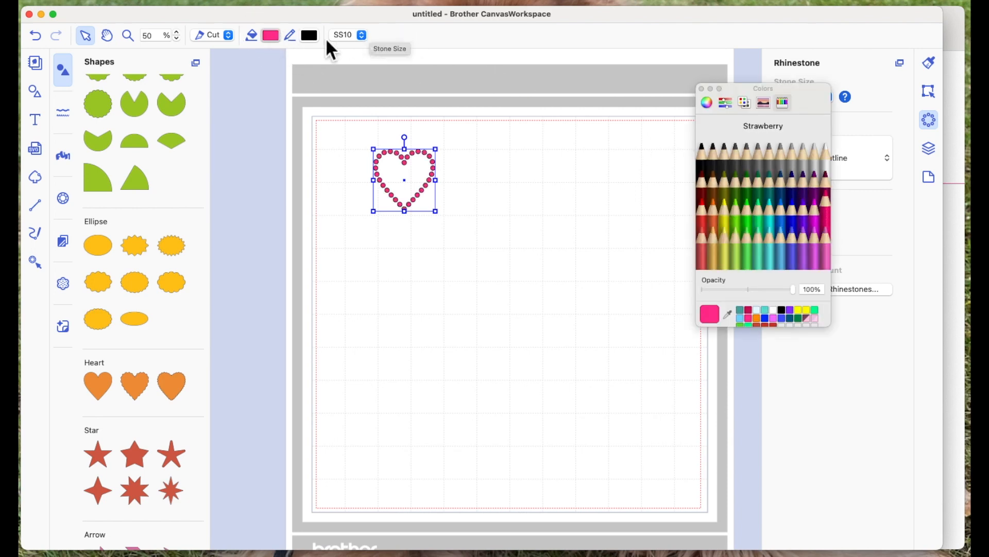
pyautogui.click(311, 36)
pyautogui.click(827, 214)
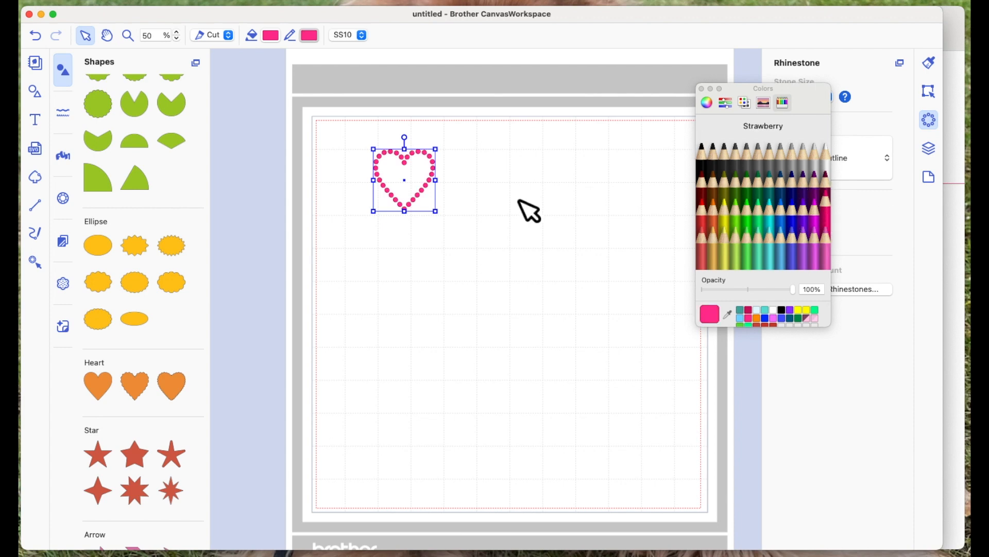
pyautogui.click(709, 101)
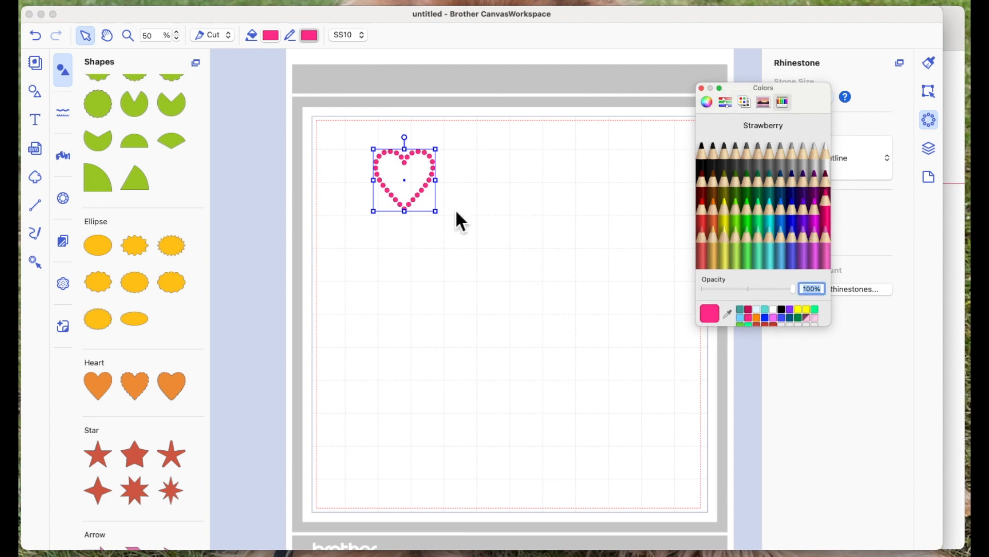
pyautogui.click(457, 212)
pyautogui.click(701, 87)
pyautogui.click(500, 173)
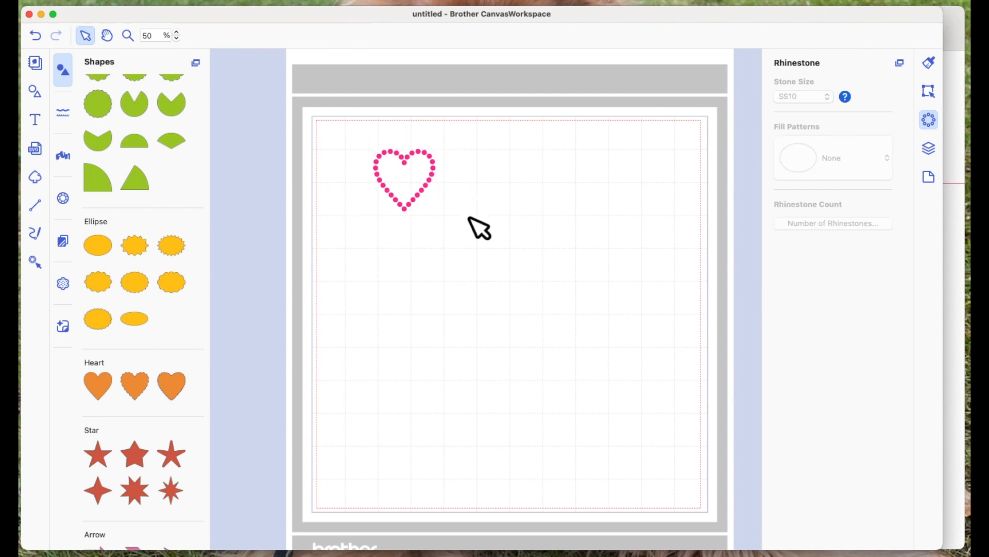
# Move the rhinestone heart near the mat's upper-left corner and check how many rhinestones it needs
pyautogui.moveTo(432, 186); pyautogui.dragTo(382, 165)
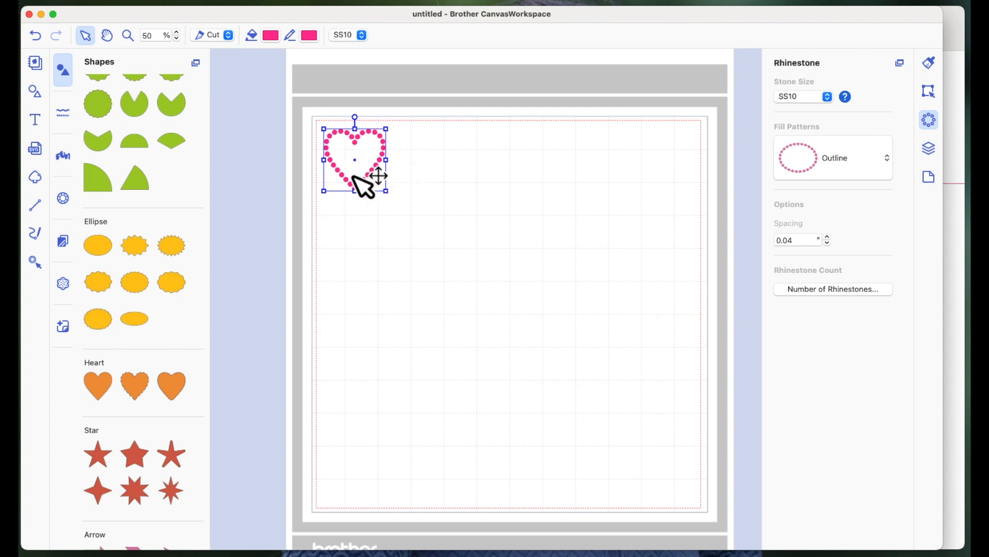
pyautogui.click(835, 291)
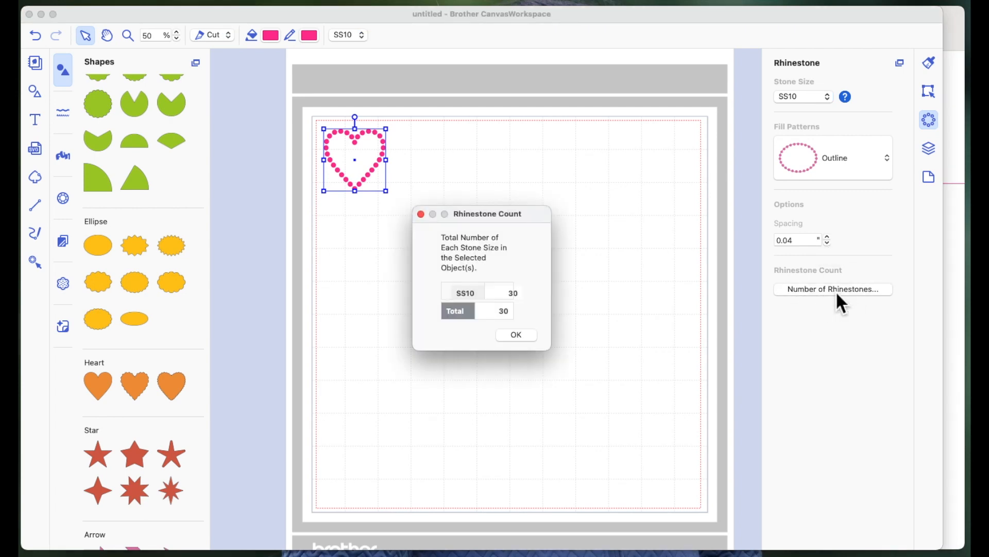
pyautogui.moveTo(515, 215); pyautogui.dragTo(541, 141)
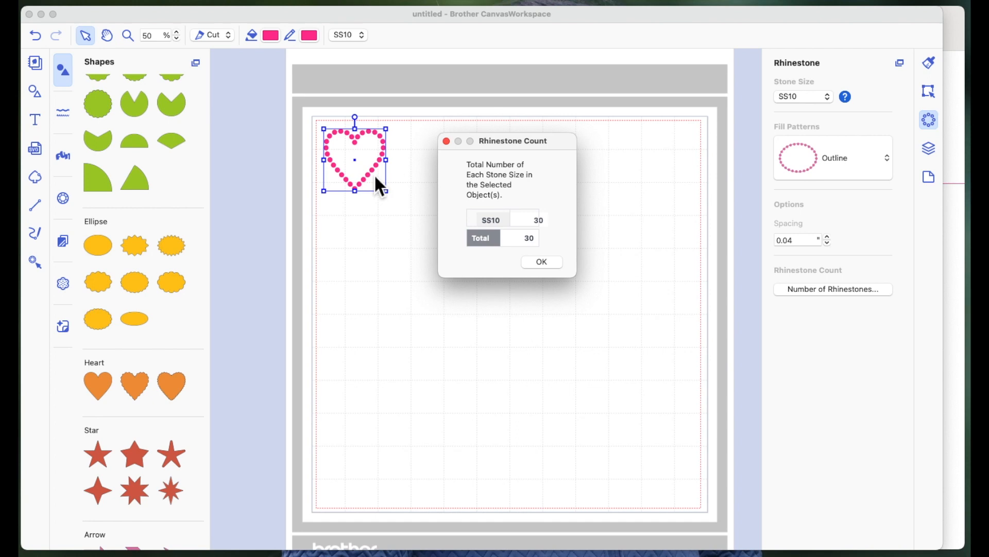
pyautogui.click(551, 263)
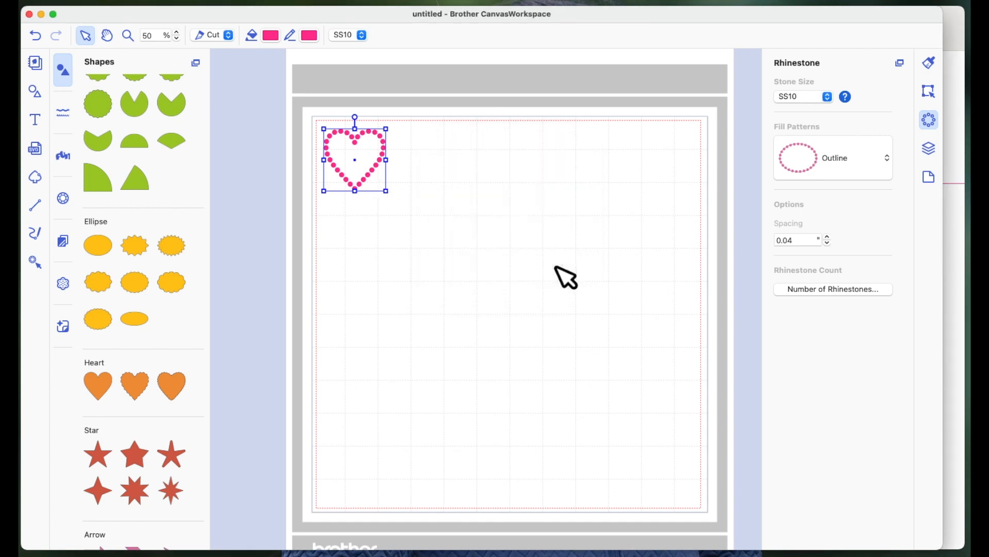
pyautogui.click(92, 1)
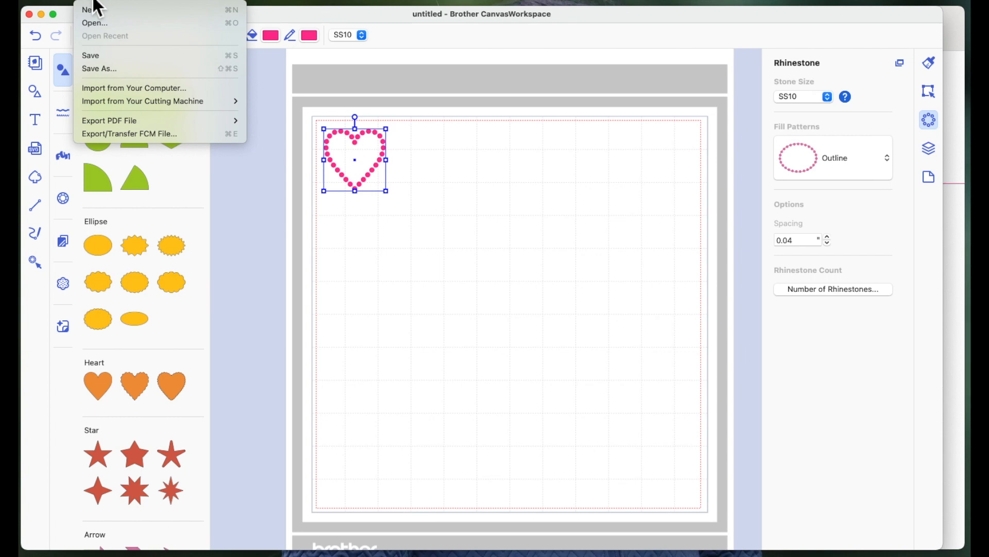
pyautogui.click(128, 134)
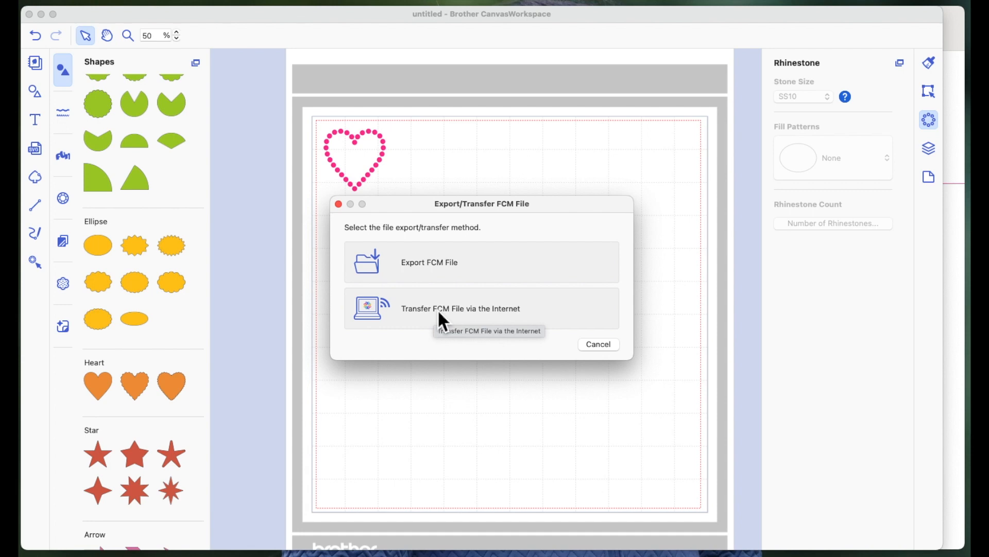
pyautogui.click(608, 344)
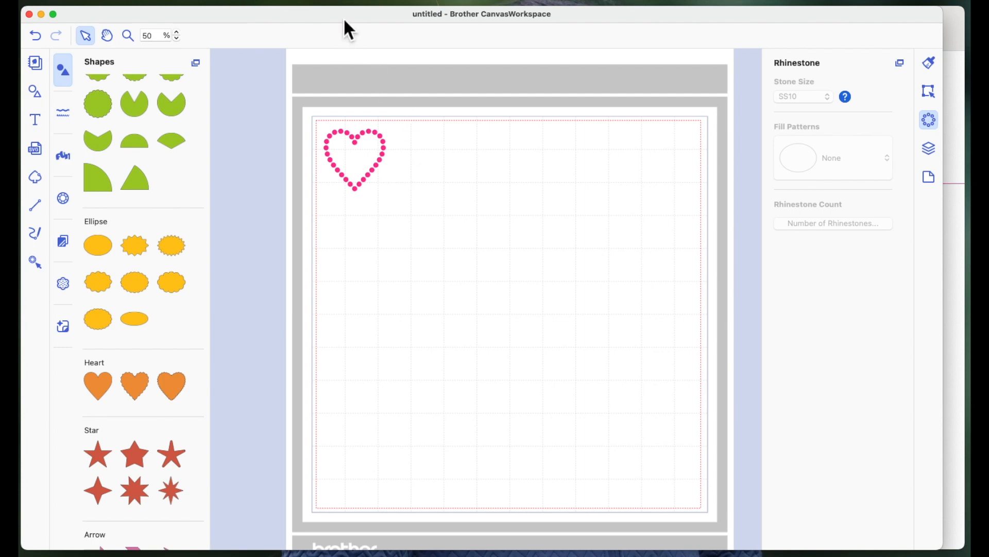
# Transfer the rhinestone heart design as an FCM file via the Internet
pyautogui.click(94, 4)
pyautogui.click(107, 134)
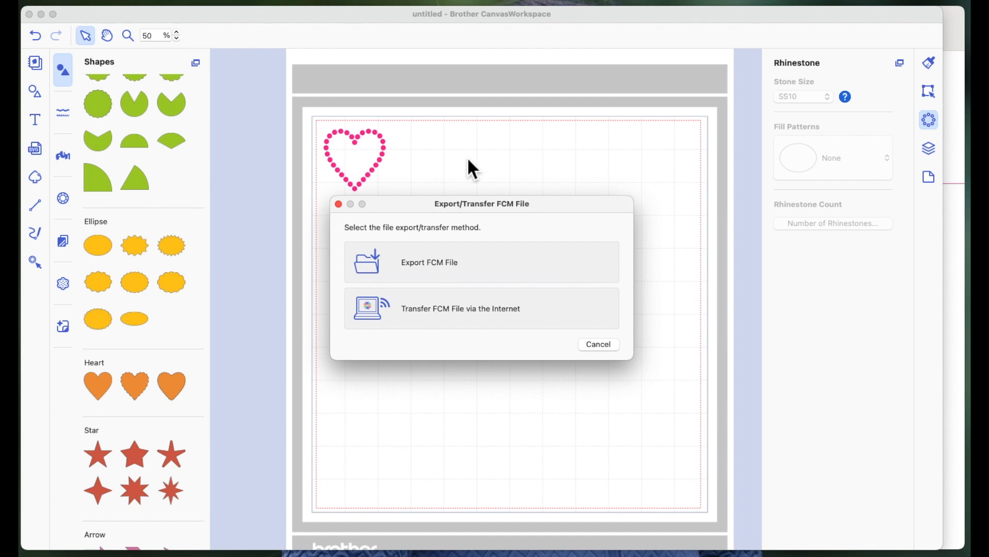
pyautogui.click(470, 311)
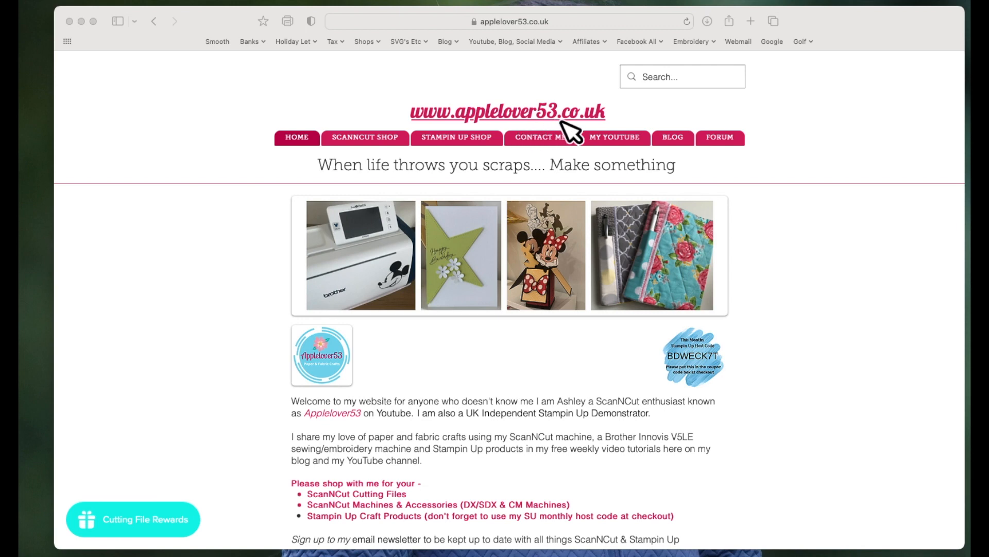
# In the web browser, look through the machines and accessories in the ScanNCut shop on applelover53.co.uk
pyautogui.click(384, 141)
pyautogui.moveTo(383, 140)
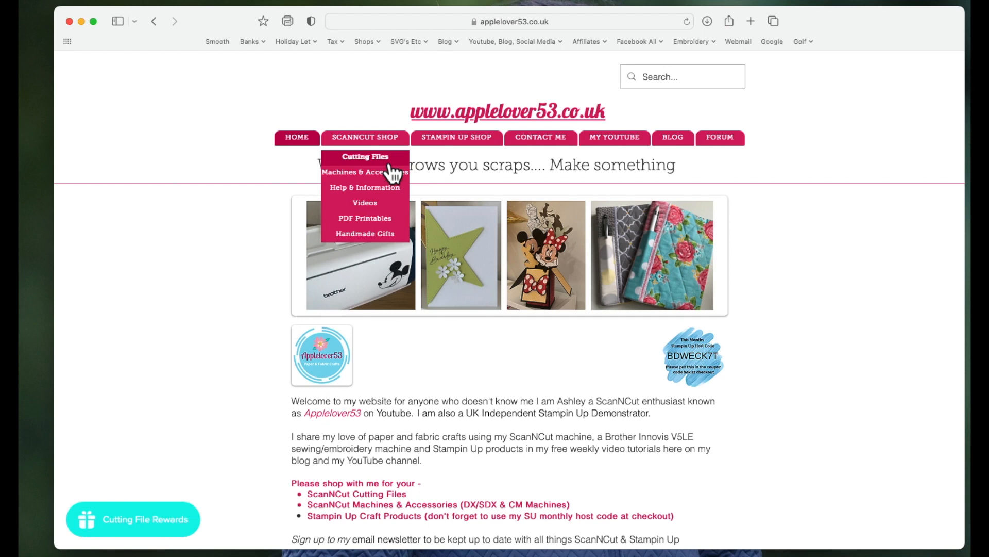
pyautogui.click(370, 173)
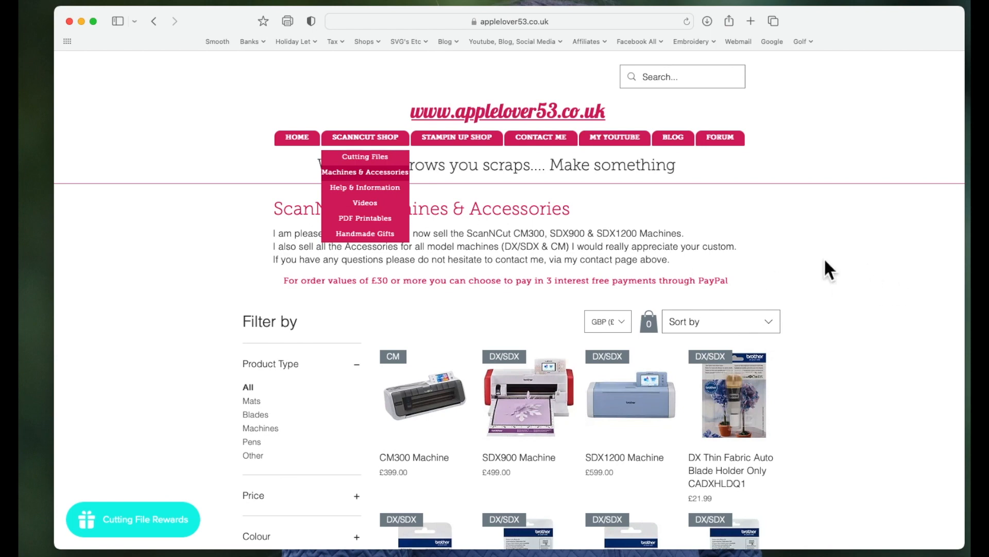
pyautogui.scroll(-5, 824, 258)
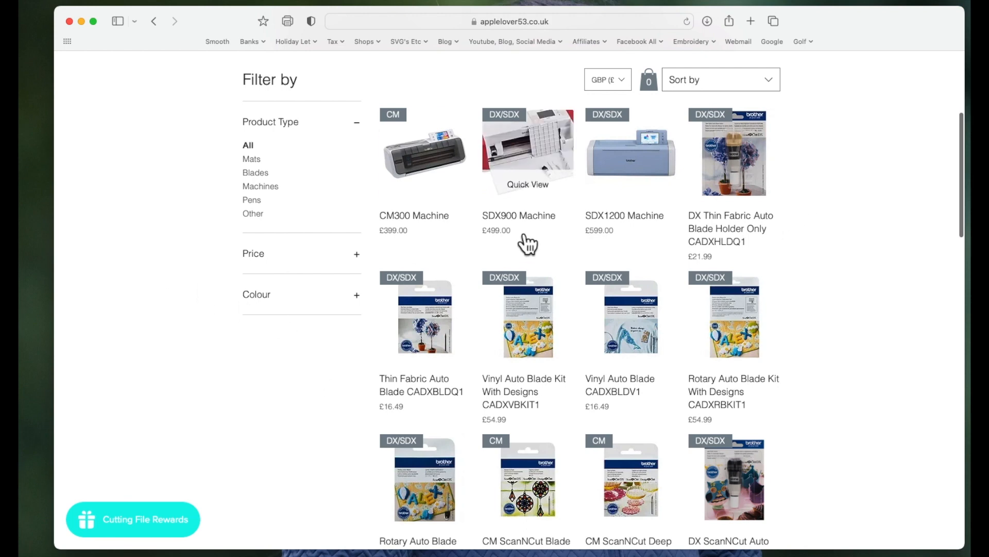
pyautogui.scroll(-1, 527, 239)
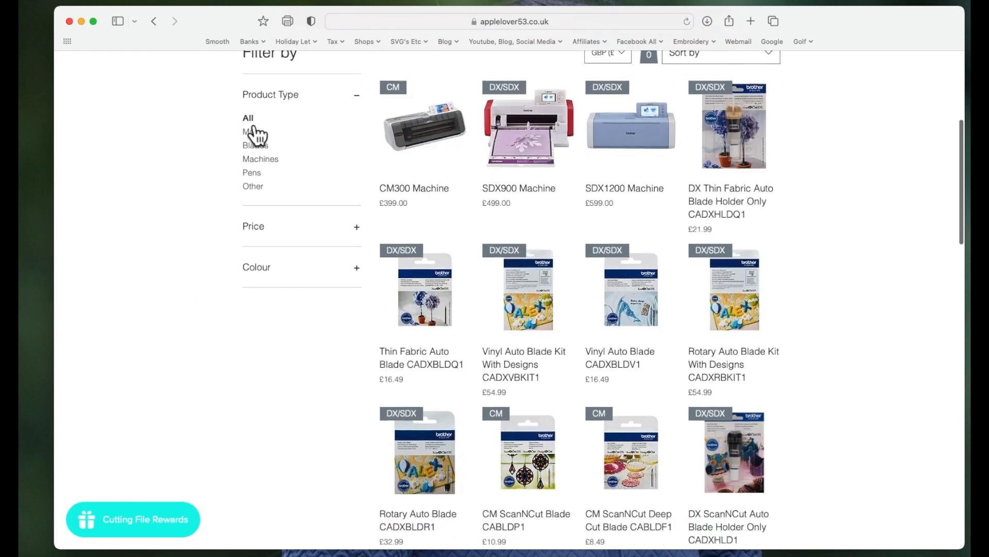
# Look through the ScanNCut blades and mats on offer, and filter the shop's products to the Other type
pyautogui.scroll(-15, 669, 278)
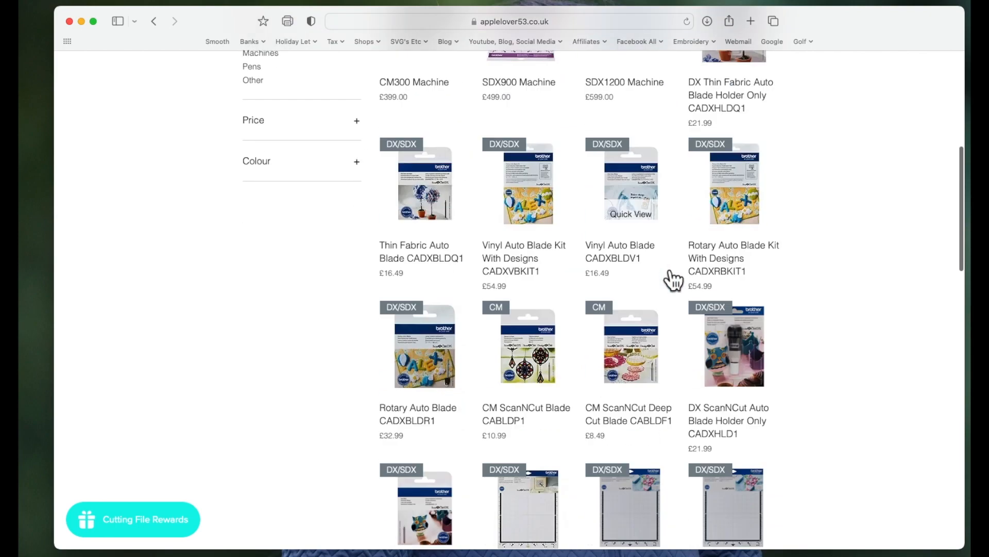
pyautogui.scroll(6, 673, 280)
pyautogui.scroll(10, 673, 280)
pyautogui.scroll(-5, 673, 279)
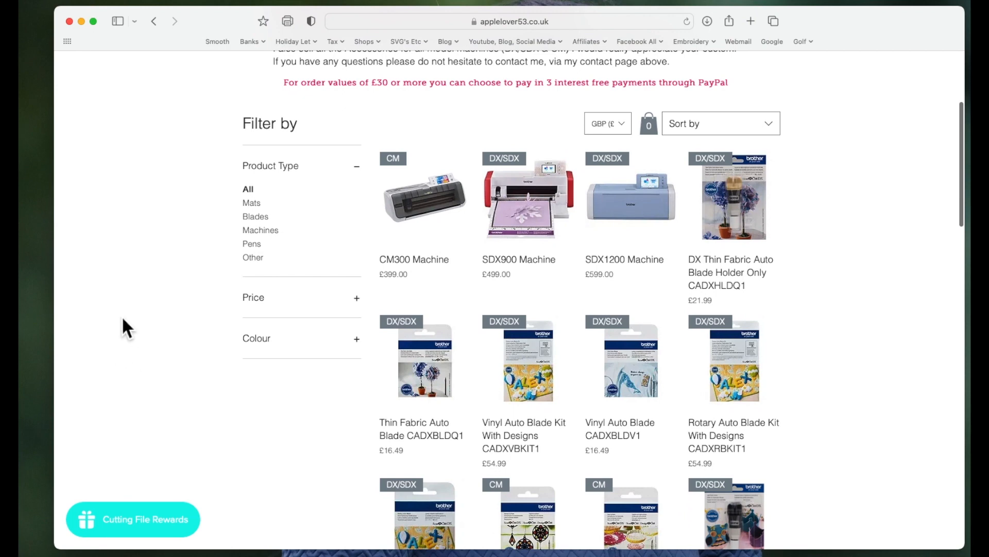
pyautogui.click(255, 257)
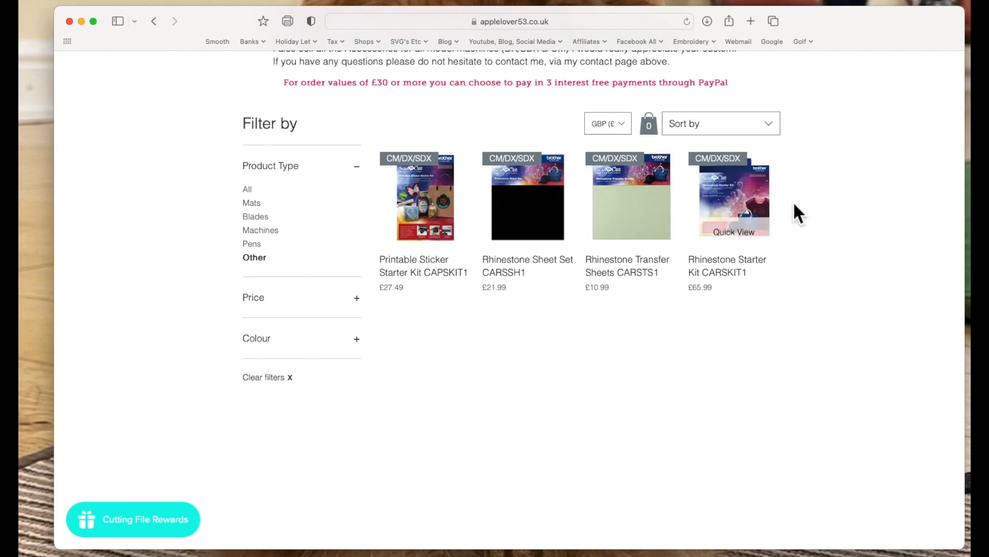
# Bring up the Rhinestone Starter Kit CARSKIT1 product page and review its price and description
pyautogui.click(752, 199)
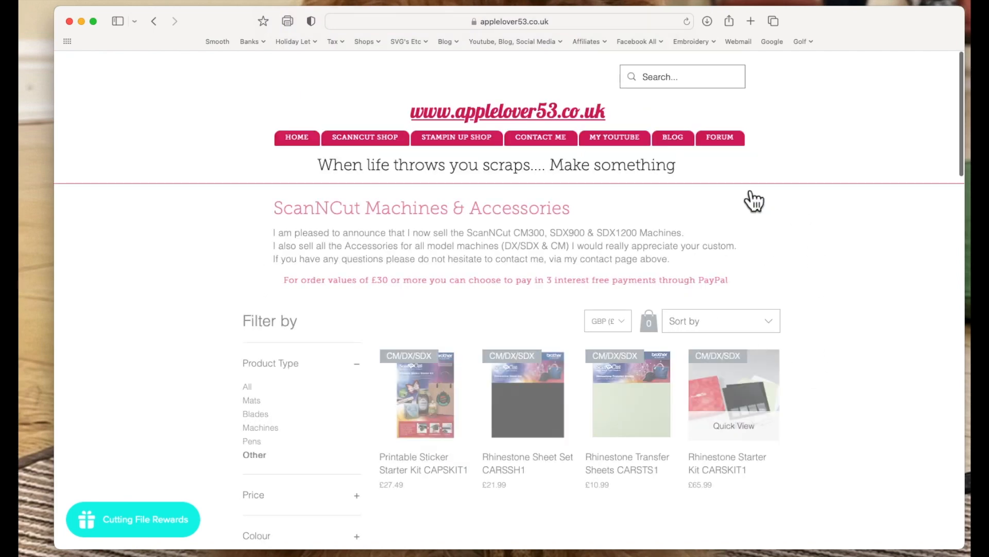
pyautogui.scroll(-3, 744, 188)
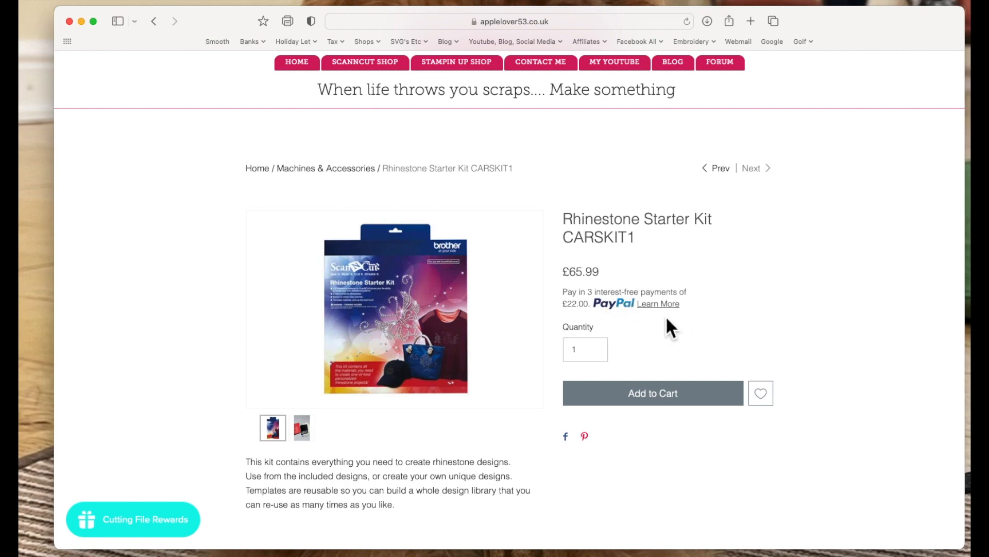
pyautogui.scroll(-3, 668, 319)
pyautogui.scroll(5, 667, 319)
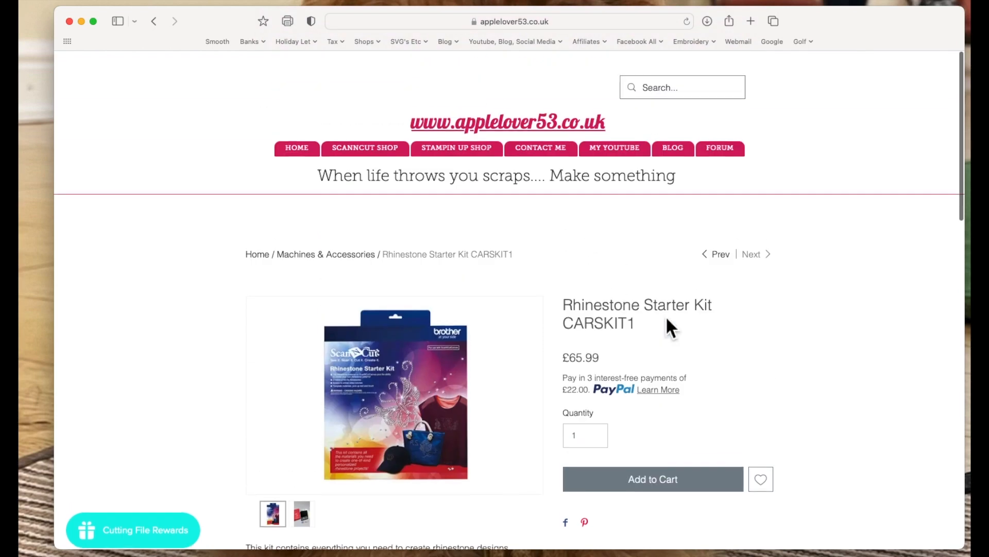